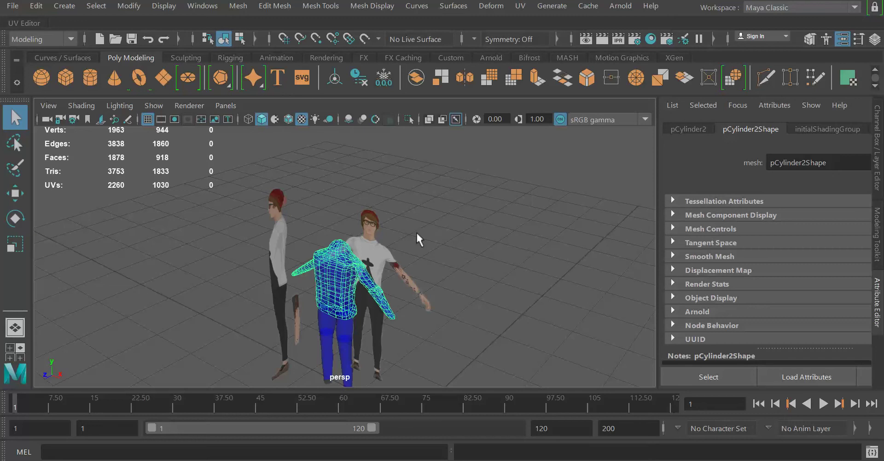
# - Examine the torso and leg meshes against the reference images from above and from the front
pyautogui.keyDown('alt'); pyautogui.moveTo(407, 274); pyautogui.dragTo(460, 329); pyautogui.keyUp('alt')
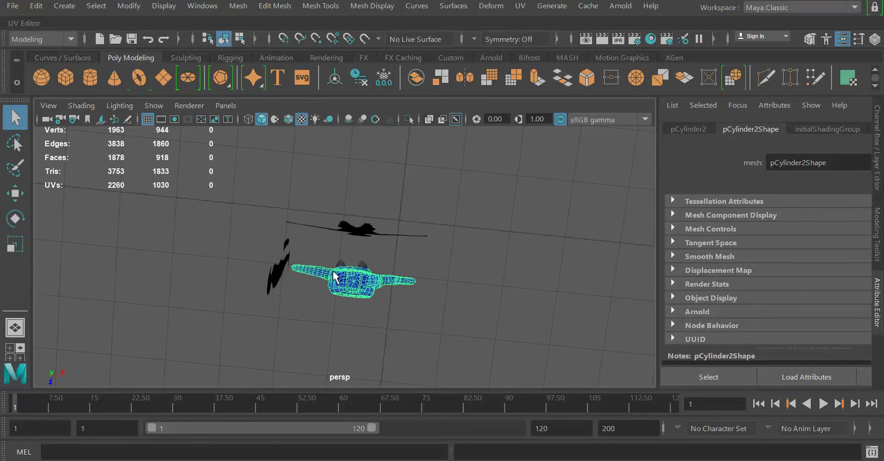
pyautogui.keyDown('alt'); pyautogui.moveTo(366, 281); pyautogui.dragTo(373, 313); pyautogui.keyUp('alt')
pyautogui.click(347, 238)
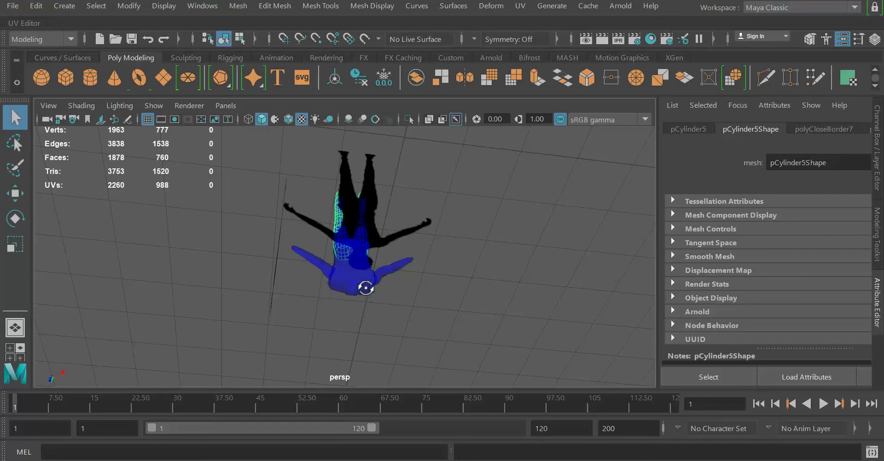
pyautogui.click(341, 281)
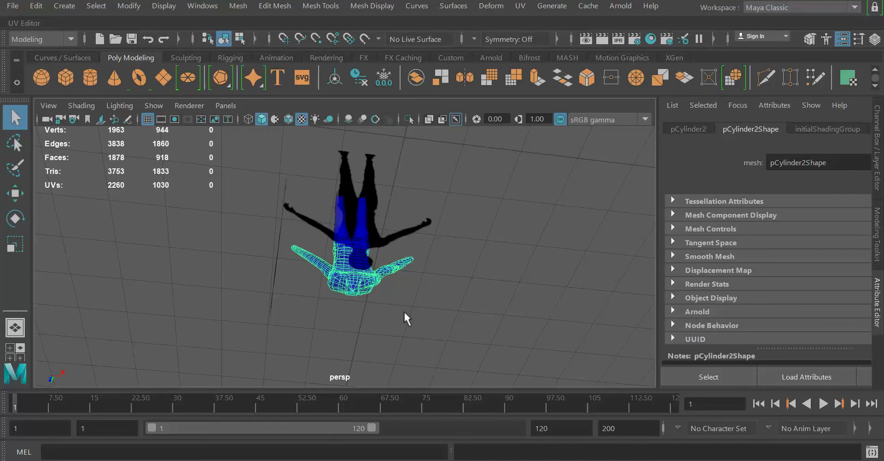
pyautogui.keyDown('alt'); pyautogui.moveTo(405, 318); pyautogui.dragTo(421, 229); pyautogui.keyUp('alt')
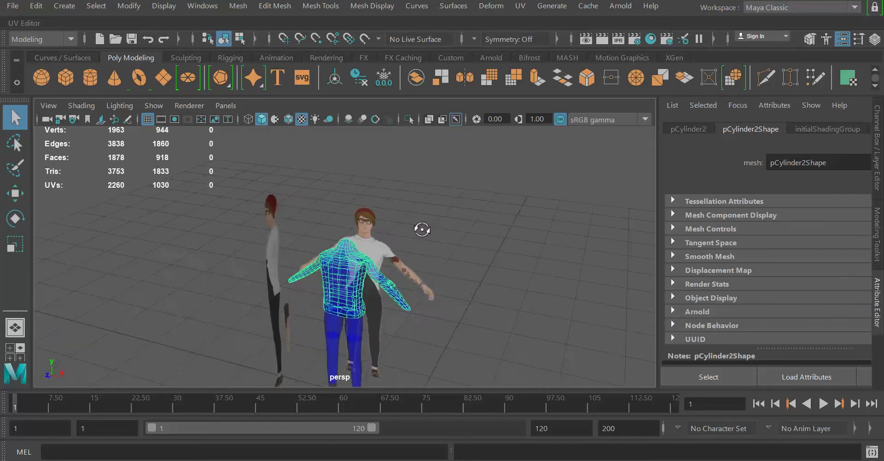
pyautogui.scroll(1, 419, 227)
pyautogui.scroll(3, 419, 226)
pyautogui.scroll(2, 353, 258)
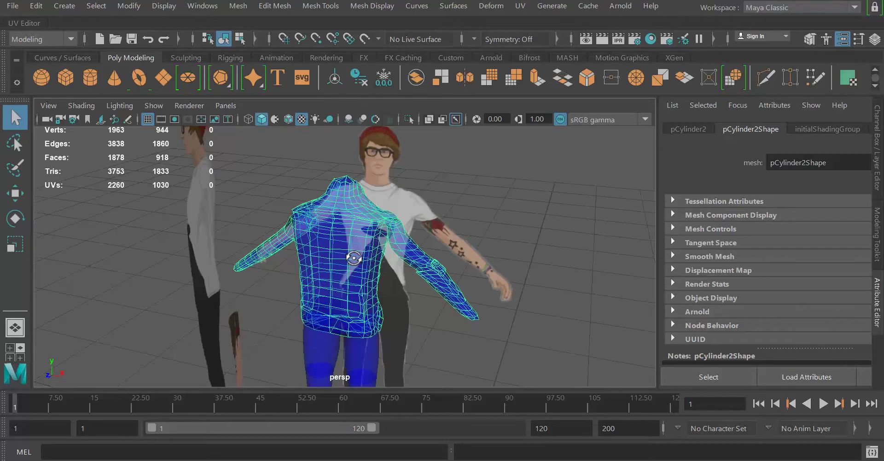
pyautogui.keyDown('alt'); pyautogui.moveTo(354, 258); pyautogui.dragTo(331, 258); pyautogui.keyUp('alt')
# - Switch the torso mesh to edge selection and turn off soft selection for the Move tool
pyautogui.moveTo(355, 250); pyautogui.dragTo(346, 47, button='right')
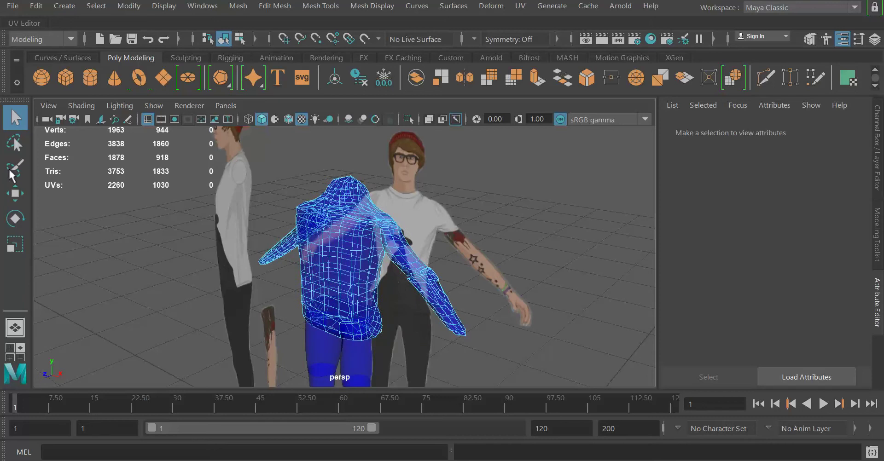
pyautogui.doubleClick(16, 186)
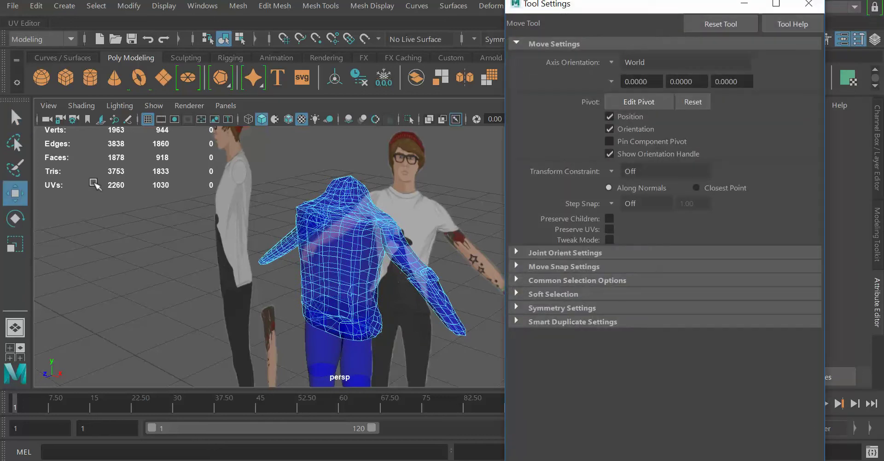
pyautogui.click(517, 294)
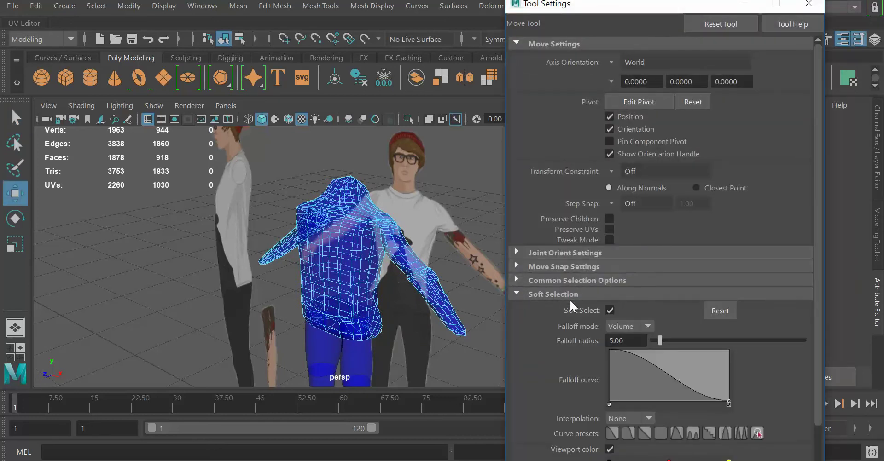
pyautogui.click(809, 3)
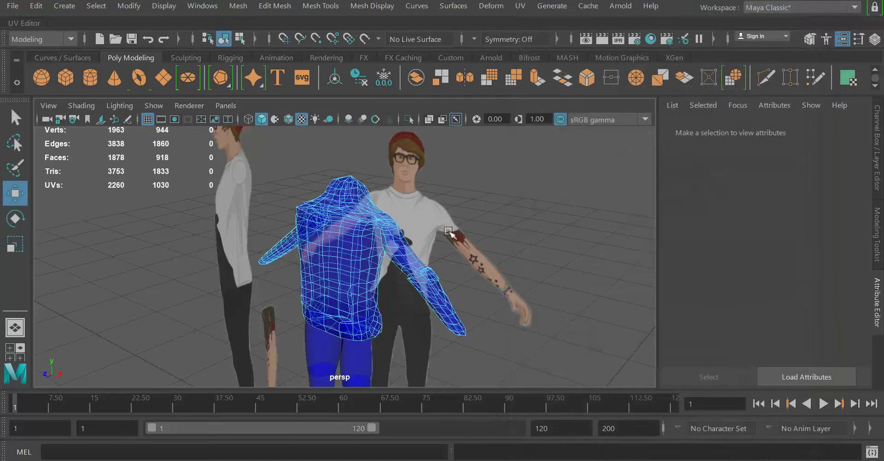
# - Select the vertical edge loop near the side of the torso's front, down to the hem, and move it slightly inward along X
pyautogui.click(355, 244)
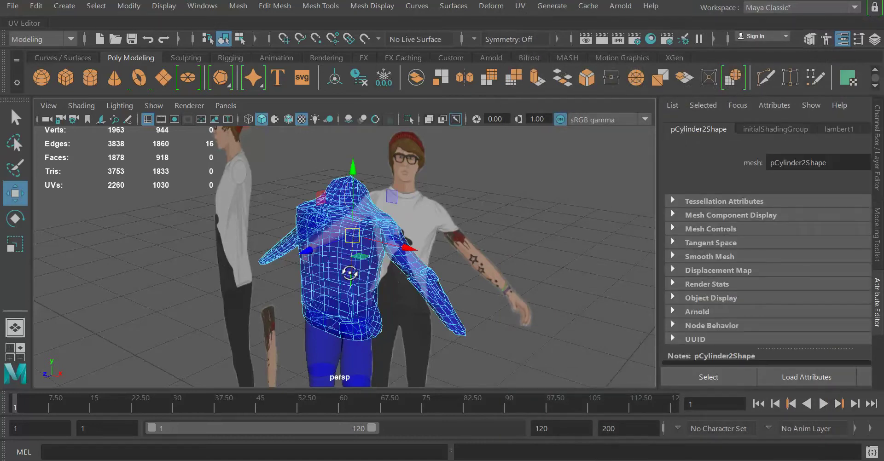
pyautogui.keyDown('alt'); pyautogui.moveTo(350, 276); pyautogui.dragTo(366, 270); pyautogui.keyUp('alt')
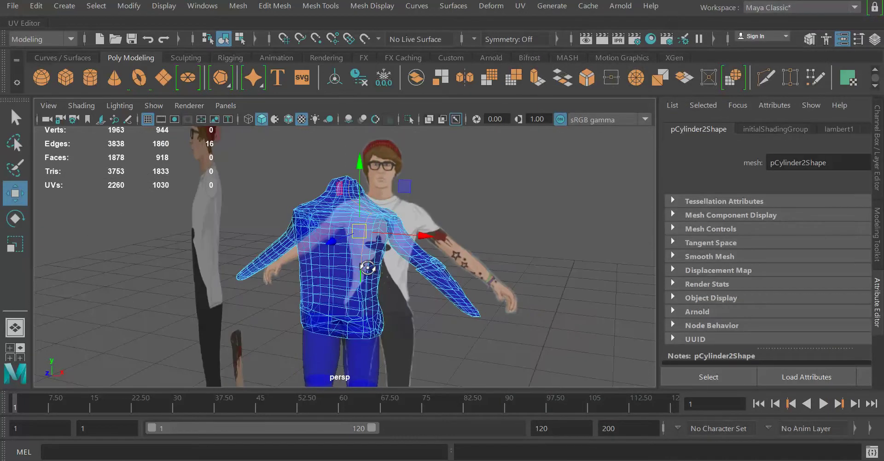
pyautogui.keyDown('shift'); pyautogui.click(367, 292); pyautogui.keyUp('shift')
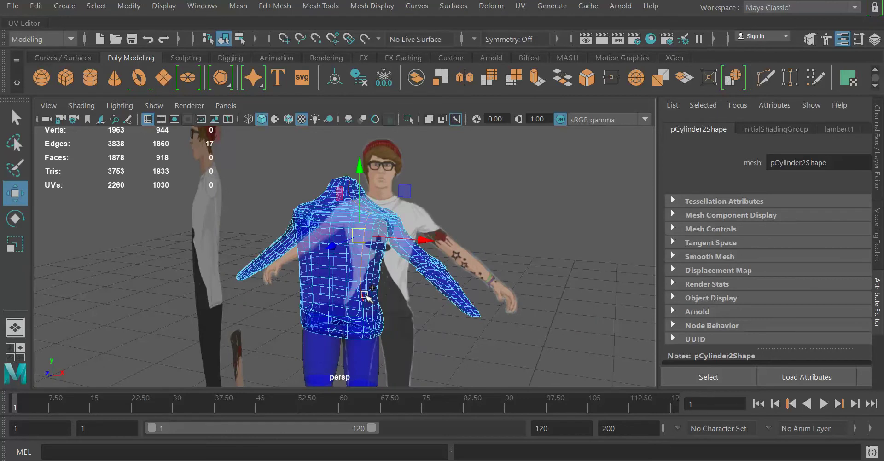
pyautogui.keyDown('shift'); pyautogui.click(366, 297); pyautogui.keyUp('shift')
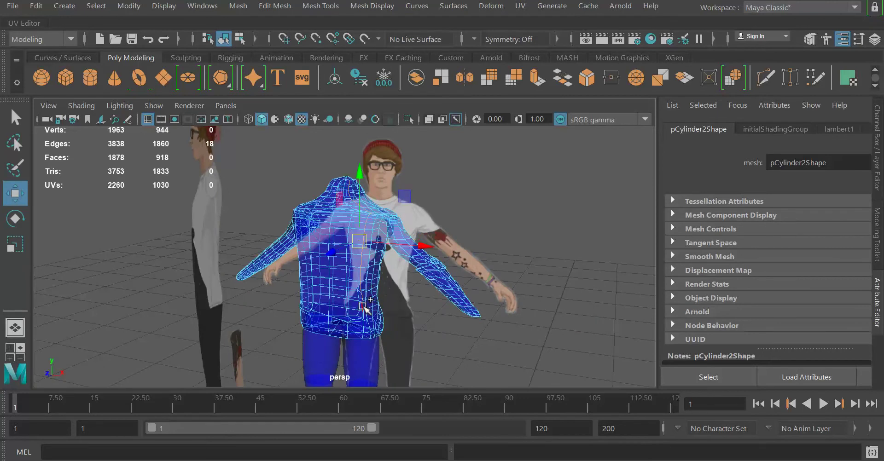
pyautogui.keyDown('shift'); pyautogui.click(367, 330); pyautogui.keyUp('shift')
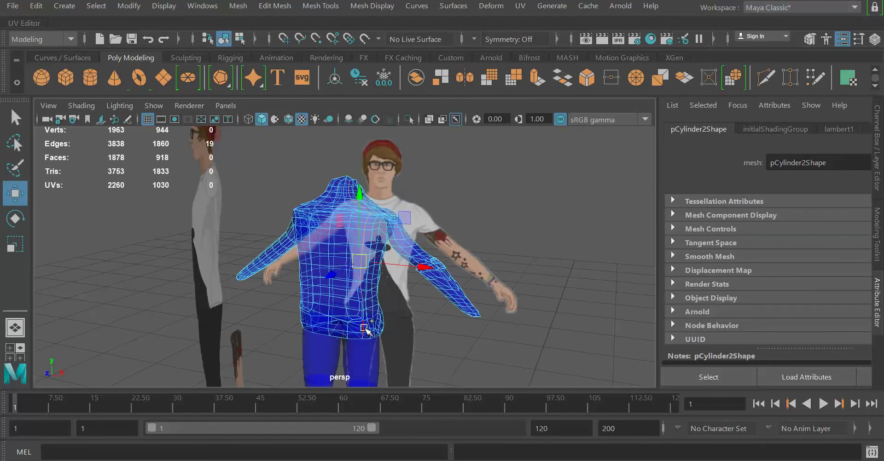
pyautogui.keyDown('shift'); pyautogui.click(368, 317); pyautogui.keyUp('shift')
pyautogui.scroll(2, 367, 315)
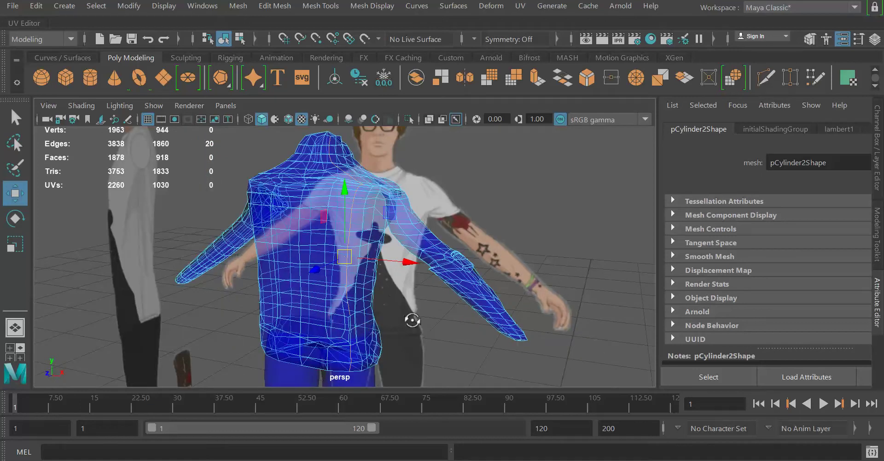
pyautogui.keyDown('alt'); pyautogui.moveTo(411, 317); pyautogui.dragTo(380, 322); pyautogui.keyUp('alt')
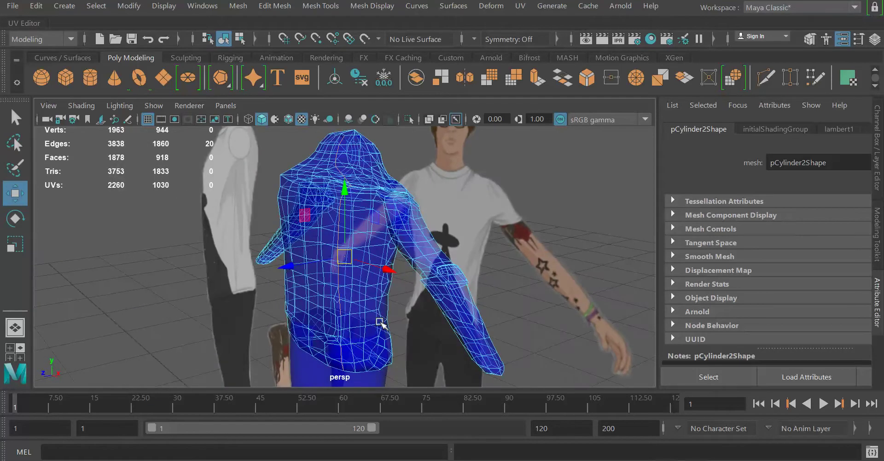
pyautogui.keyDown('shift'); pyautogui.click(346, 329); pyautogui.keyUp('shift')
pyautogui.keyDown('shift'); pyautogui.click(349, 338); pyautogui.keyUp('shift')
pyautogui.keyDown('alt'); pyautogui.moveTo(389, 340); pyautogui.dragTo(430, 310); pyautogui.keyUp('alt')
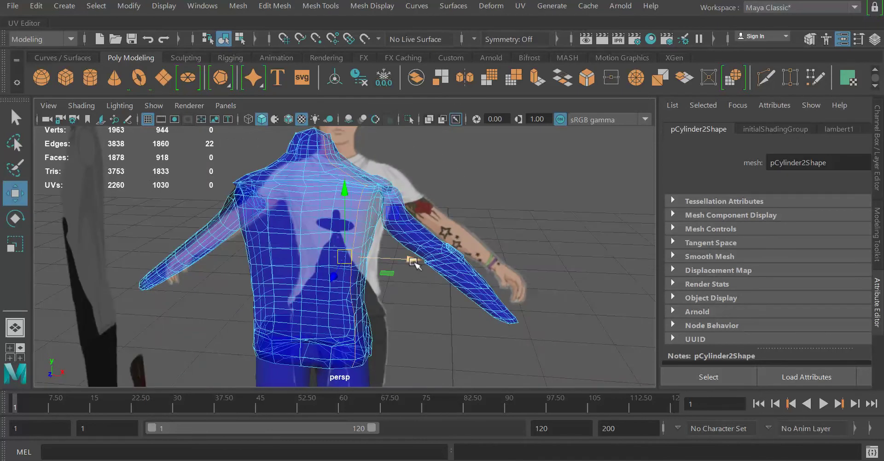
pyautogui.moveTo(414, 262); pyautogui.dragTo(409, 263)
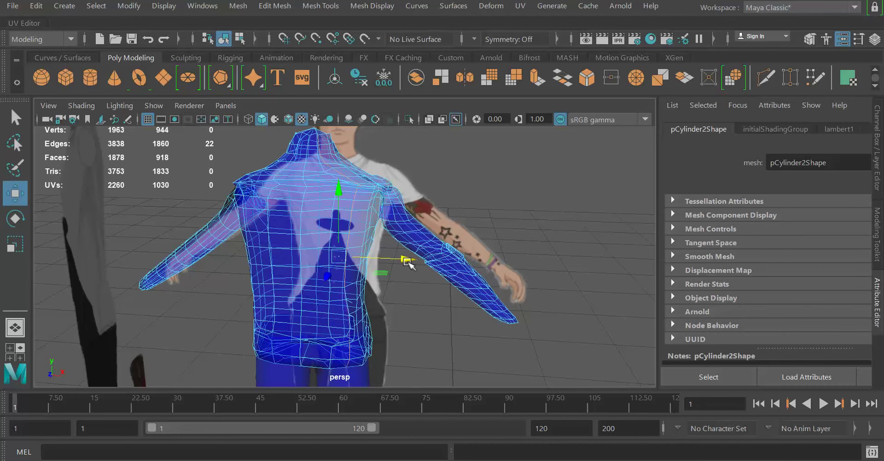
pyautogui.click(429, 298)
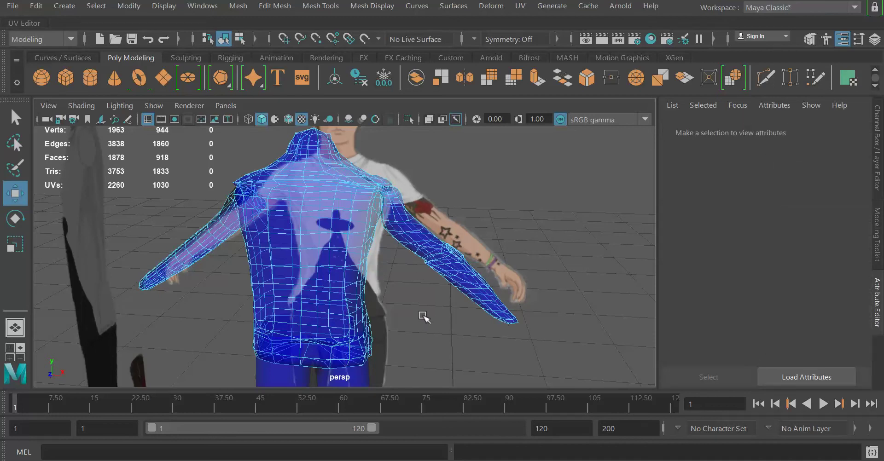
# - Select another vertical edge loop near the torso's side and adjust its position slightly along X
pyautogui.keyDown('alt'); pyautogui.moveTo(420, 306); pyautogui.dragTo(376, 256); pyautogui.keyUp('alt')
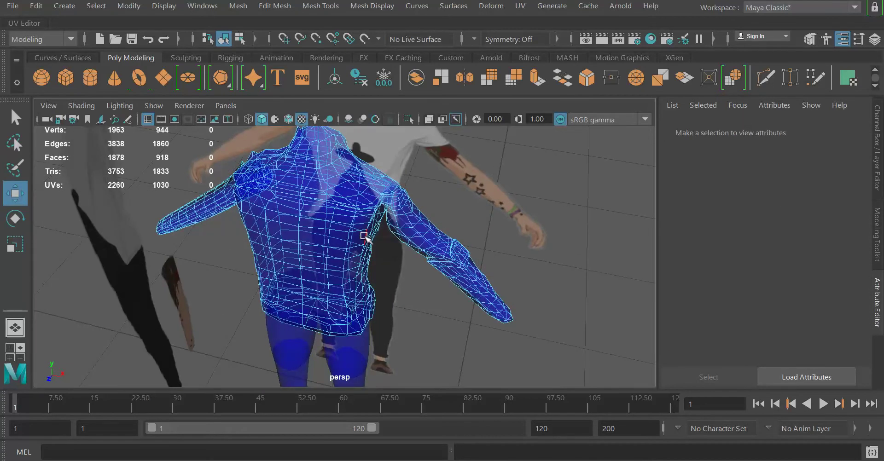
pyautogui.doubleClick(365, 236)
pyautogui.keyDown('alt'); pyautogui.moveTo(413, 300); pyautogui.dragTo(420, 280); pyautogui.keyUp('alt')
pyautogui.moveTo(411, 251); pyautogui.dragTo(403, 251)
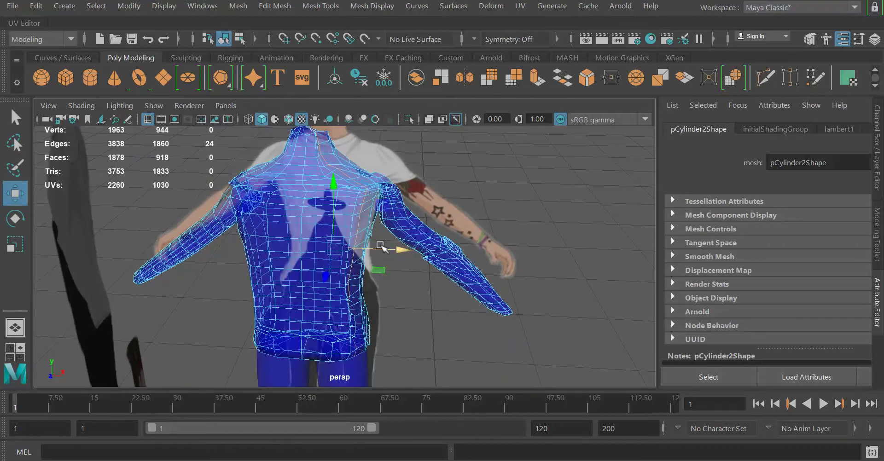
pyautogui.moveTo(395, 253); pyautogui.dragTo(402, 254)
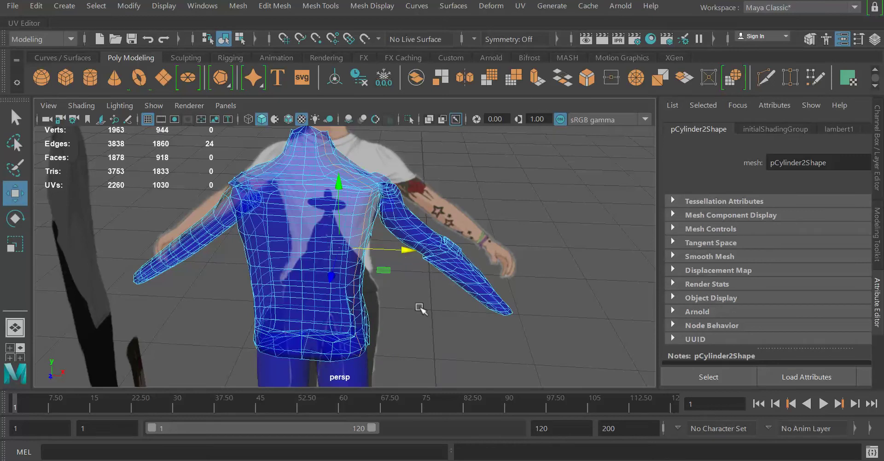
# - Try to smooth the torso mesh's front and sleeve with the Smooth sculpting tool
pyautogui.keyDown('alt'); pyautogui.moveTo(421, 308); pyautogui.dragTo(428, 352); pyautogui.keyUp('alt')
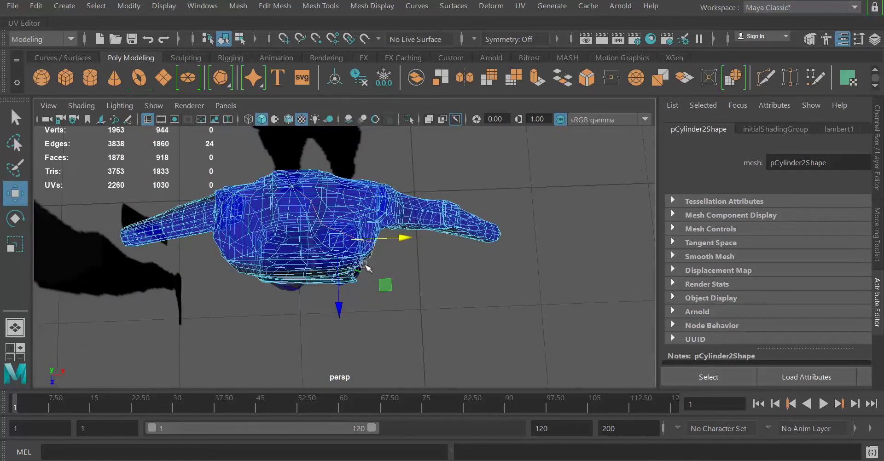
pyautogui.keyDown('alt'); pyautogui.moveTo(394, 322); pyautogui.dragTo(345, 288); pyautogui.keyUp('alt')
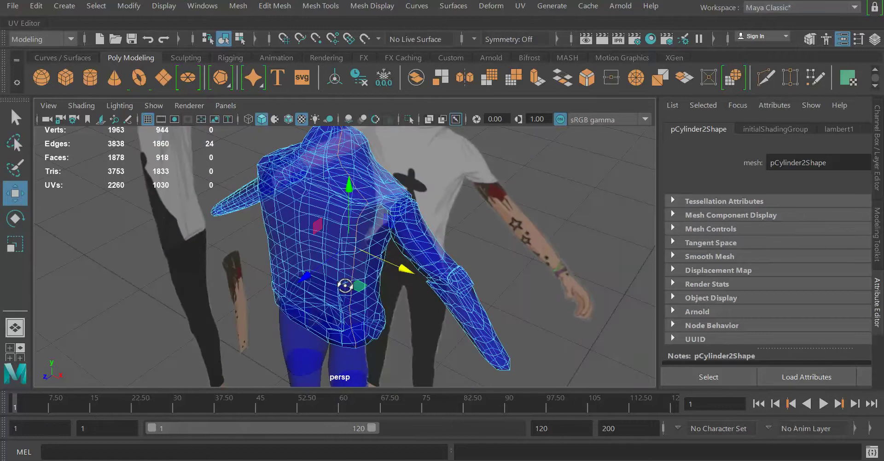
pyautogui.click(315, 7)
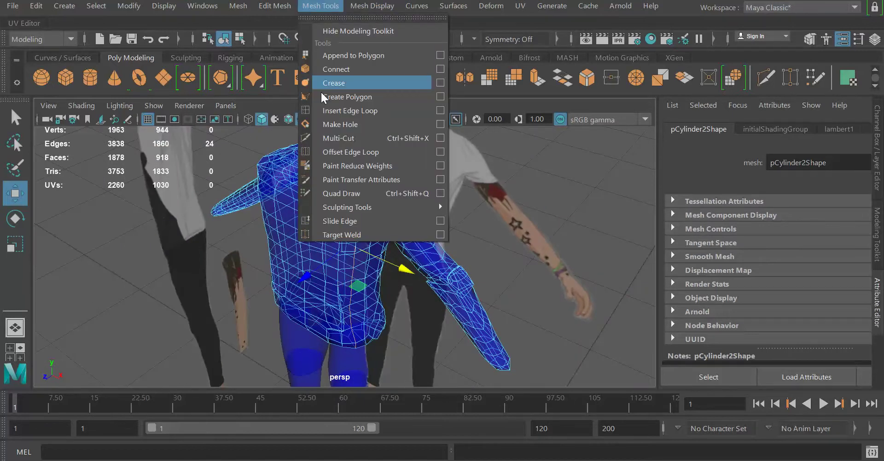
pyautogui.moveTo(352, 210)
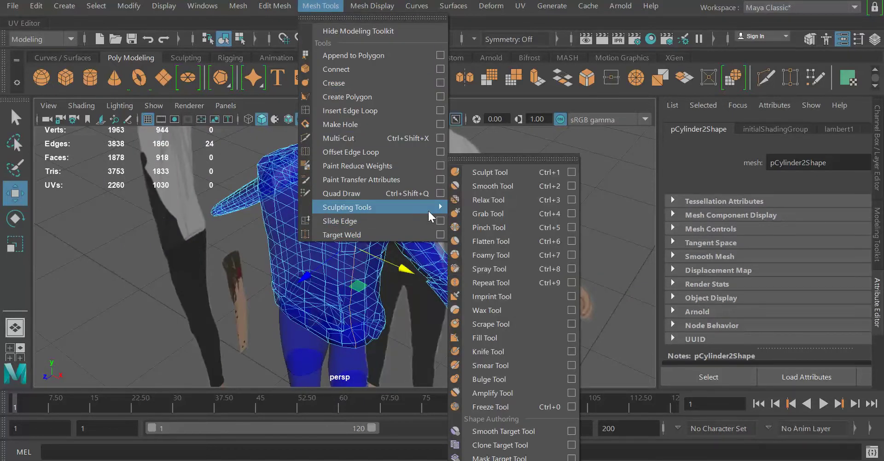
pyautogui.click(487, 186)
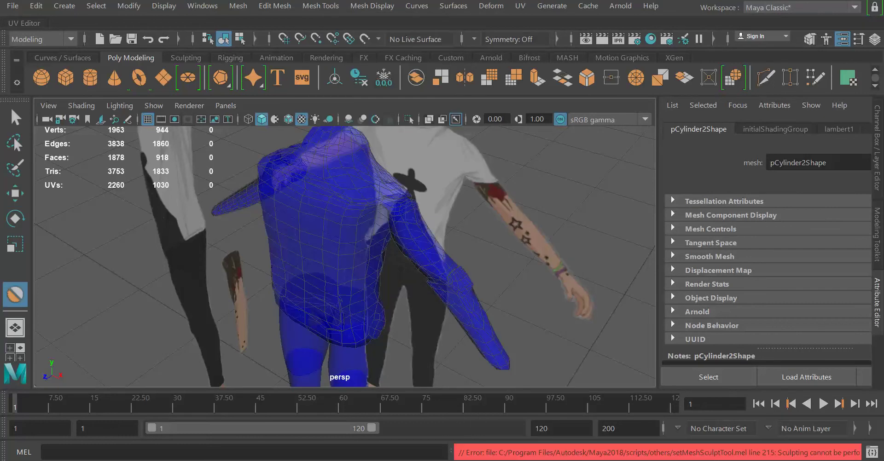
pyautogui.click(340, 287)
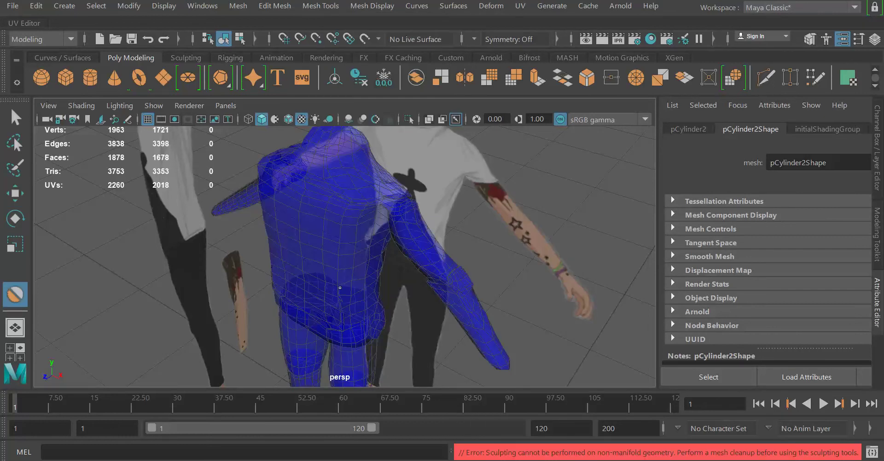
pyautogui.click(339, 291)
pyautogui.hotkey('ctrl', 'z')
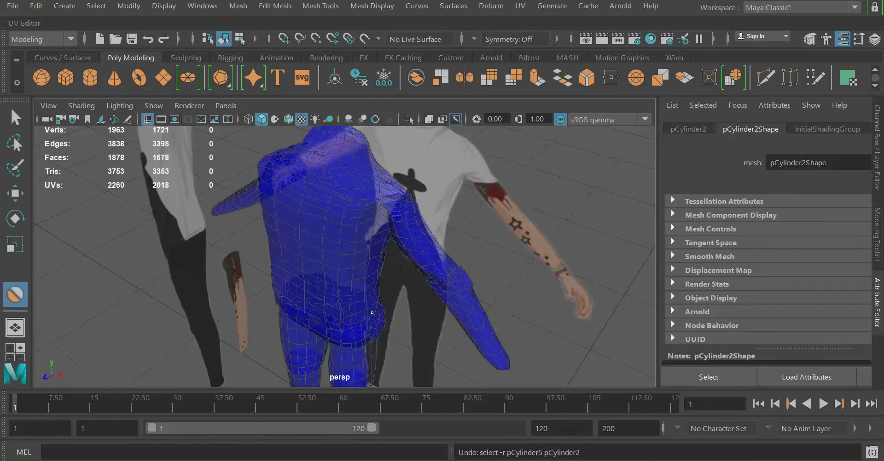
pyautogui.hotkey('ctrl', 'z')
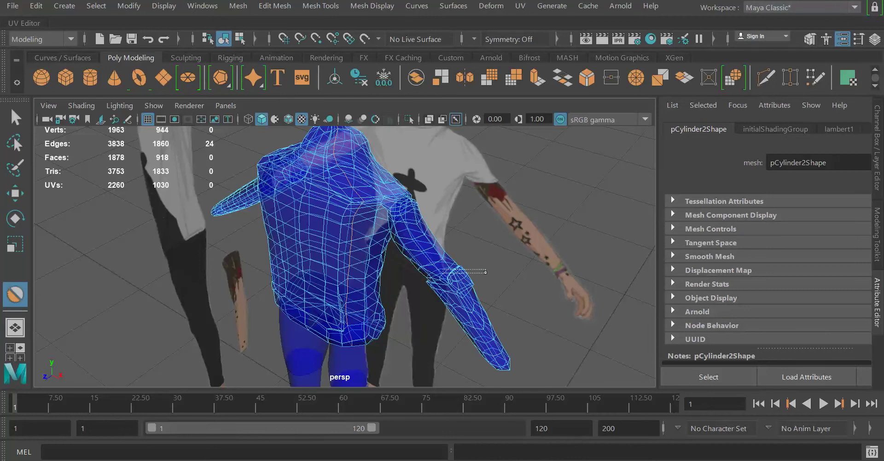
pyautogui.click(447, 284)
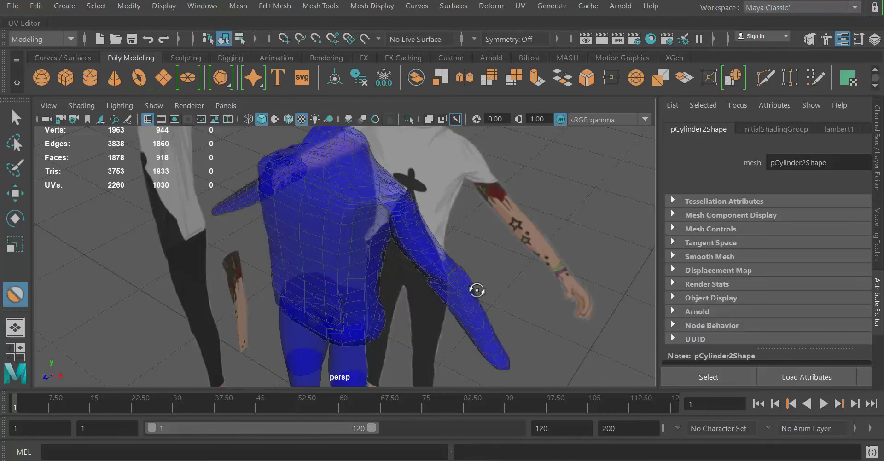
pyautogui.keyDown('alt'); pyautogui.moveTo(475, 292); pyautogui.dragTo(330, 267); pyautogui.keyUp('alt')
pyautogui.click(295, 267)
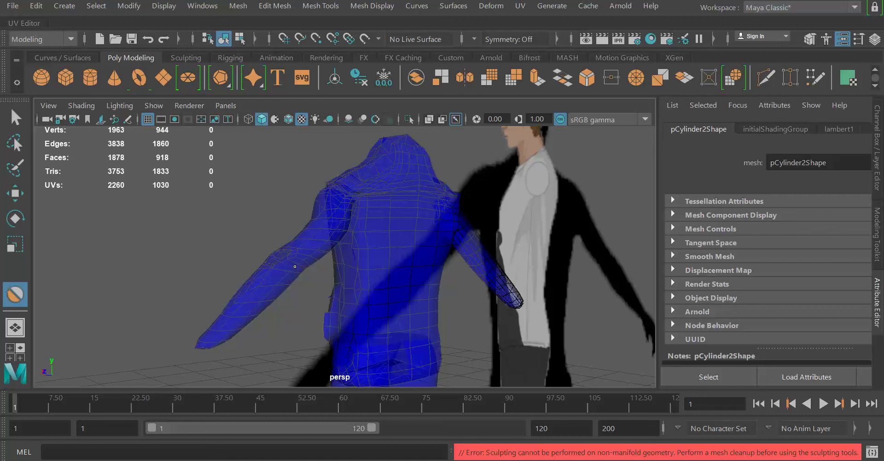
# - Return to object selection with the Move tool and select the whole torso mesh
pyautogui.moveTo(295, 272)
pyautogui.mouseDown(button='right')
pyautogui.moveTo(350, 239)
pyautogui.moveTo(297, 228)
pyautogui.mouseUp(button='right')
pyautogui.click(17, 195)
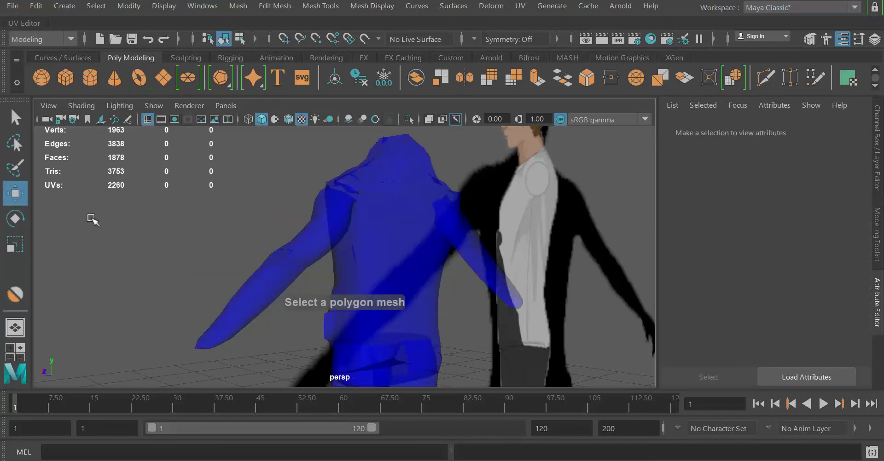
pyautogui.click(239, 299)
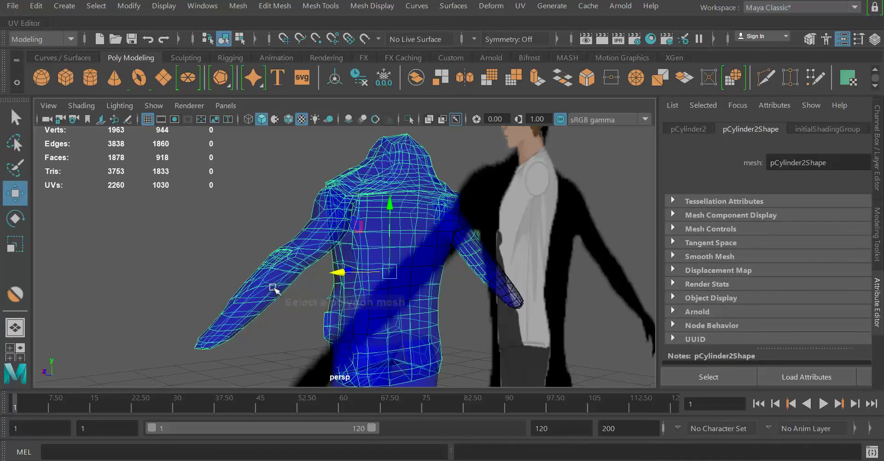
pyautogui.keyDown('alt'); pyautogui.moveTo(273, 289); pyautogui.dragTo(280, 261); pyautogui.keyUp('alt')
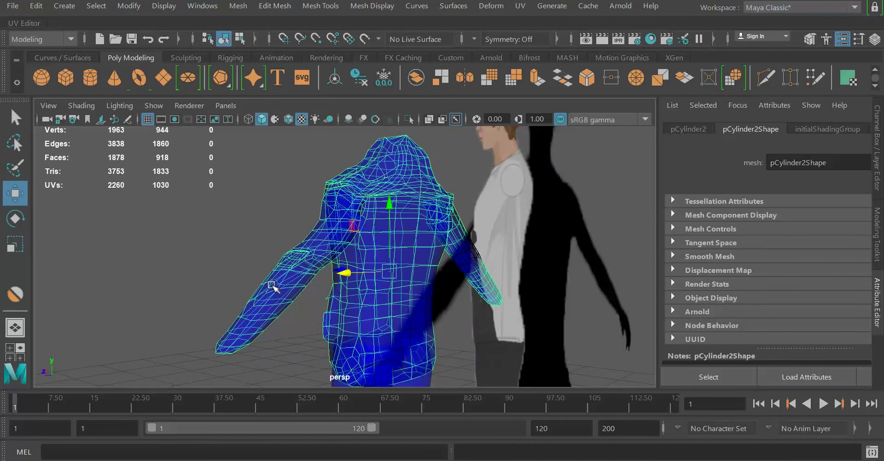
# - Switch the torso mesh to vertex editing, lasso-select the vertex ring across the forearm, and scale it along Y
pyautogui.keyDown('alt'); pyautogui.moveTo(264, 287); pyautogui.dragTo(215, 275); pyautogui.keyUp('alt')
pyautogui.moveTo(213, 275); pyautogui.dragTo(157, 87, button='right')
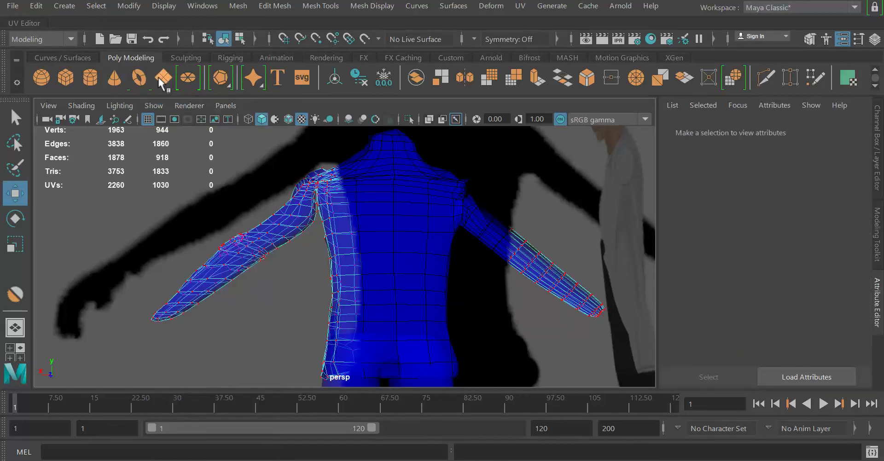
pyautogui.click(15, 168)
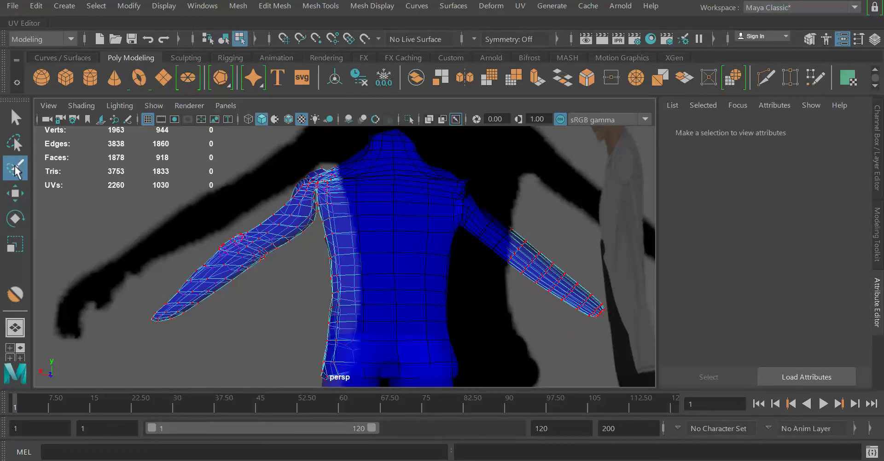
pyautogui.click(15, 143)
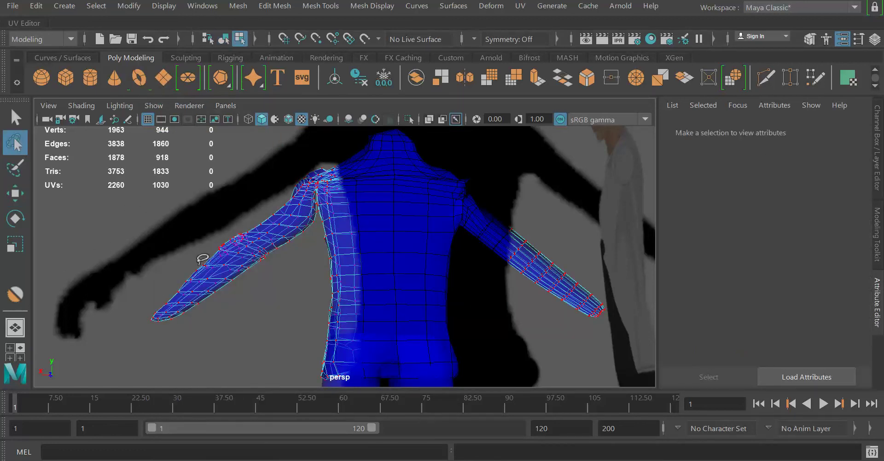
pyautogui.moveTo(220, 255)
pyautogui.mouseDown()
pyautogui.moveTo(265, 261)
pyautogui.moveTo(229, 267)
pyautogui.moveTo(196, 257)
pyautogui.mouseUp()
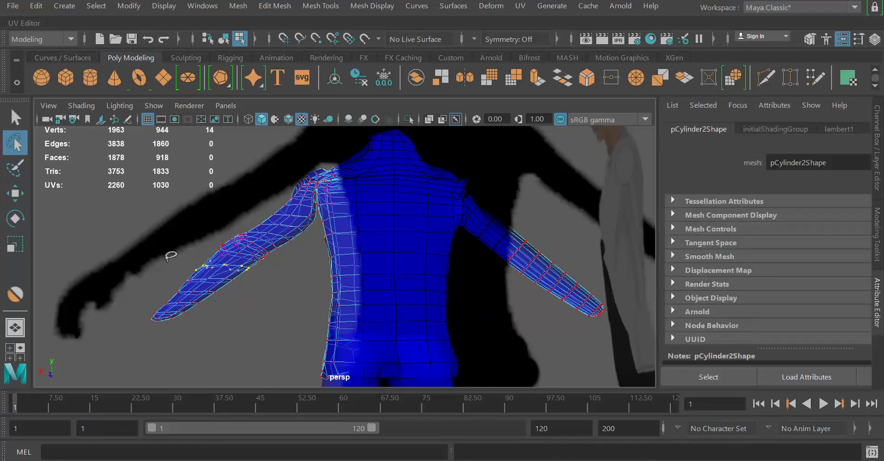
pyautogui.click(10, 247)
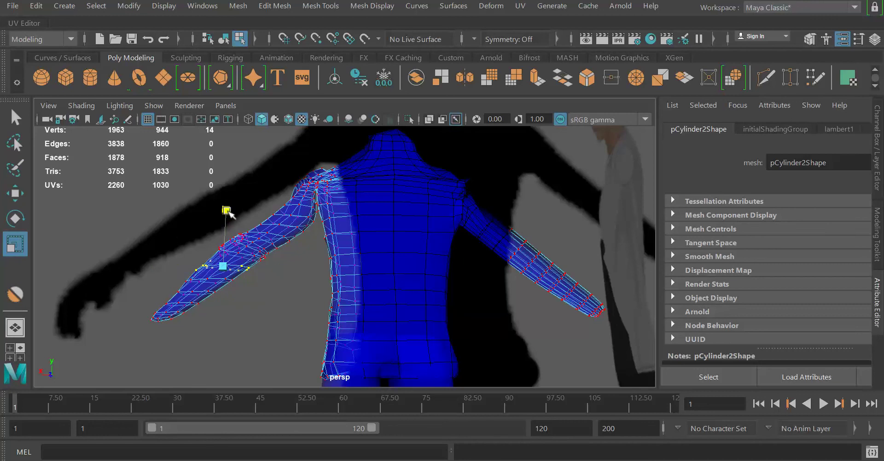
pyautogui.moveTo(227, 207); pyautogui.dragTo(402, 318)
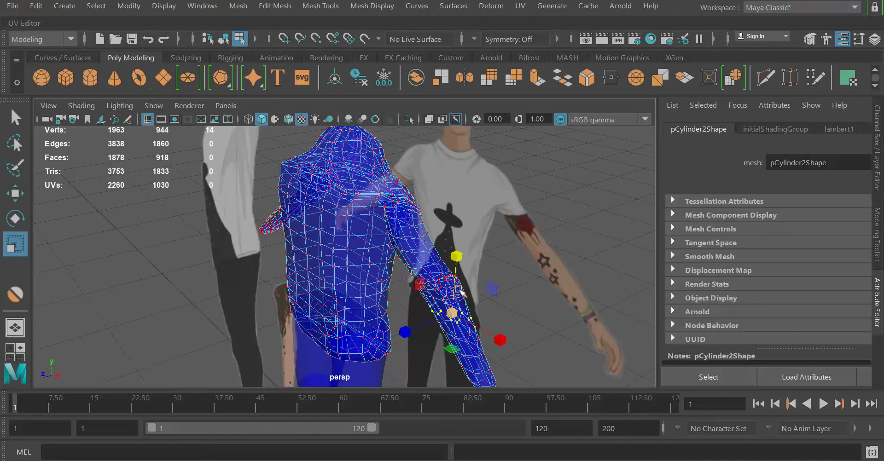
# - Examine the sleeve, shoulder and torso topology against the reference images from several angles
pyautogui.keyDown('alt'); pyautogui.moveTo(474, 300); pyautogui.dragTo(405, 284); pyautogui.keyUp('alt')
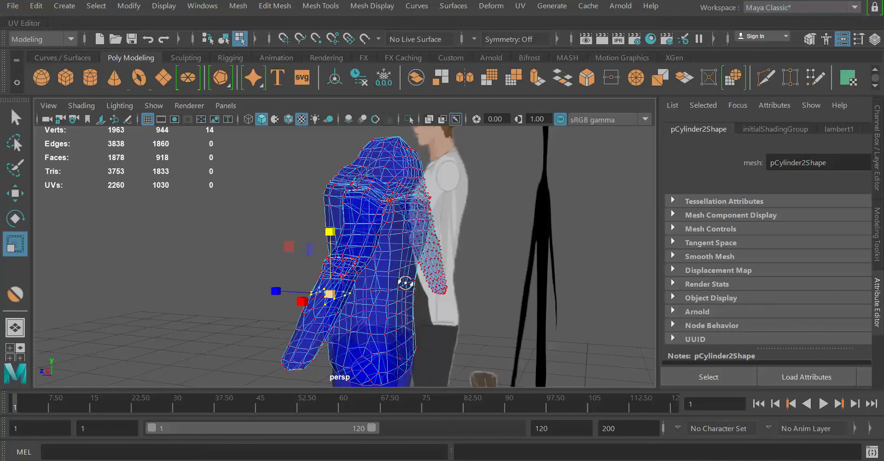
pyautogui.keyDown('alt'); pyautogui.moveTo(345, 267); pyautogui.dragTo(411, 271); pyautogui.keyUp('alt')
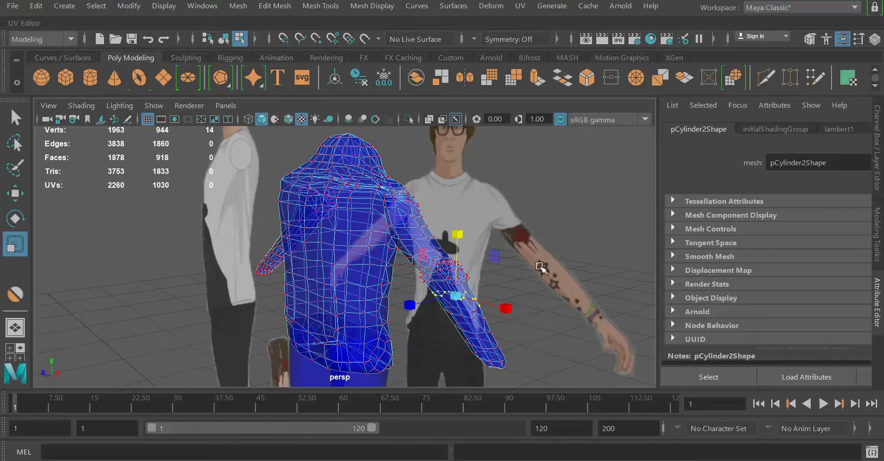
pyautogui.click(468, 286)
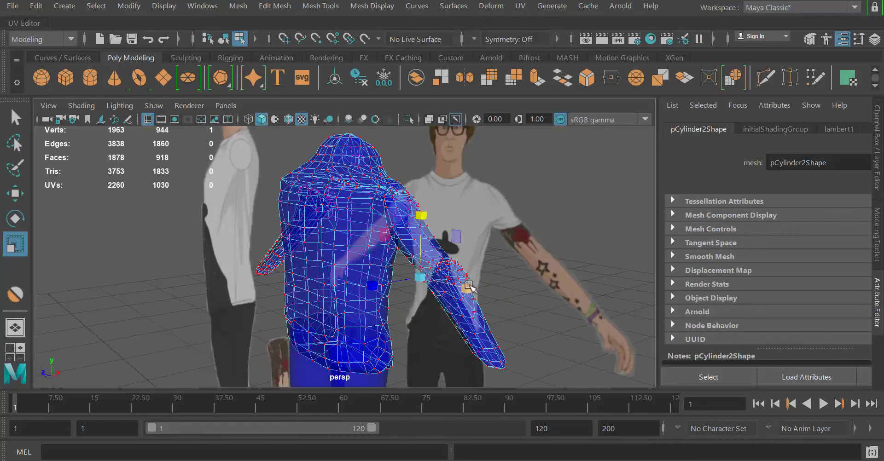
pyautogui.moveTo(469, 286)
pyautogui.keyDown('alt'); pyautogui.mouseDown()
pyautogui.moveTo(492, 287)
pyautogui.moveTo(489, 325)
pyautogui.moveTo(484, 276)
pyautogui.moveTo(545, 276)
pyautogui.moveTo(503, 276)
pyautogui.moveTo(475, 289)
pyautogui.mouseUp(); pyautogui.keyUp('alt')
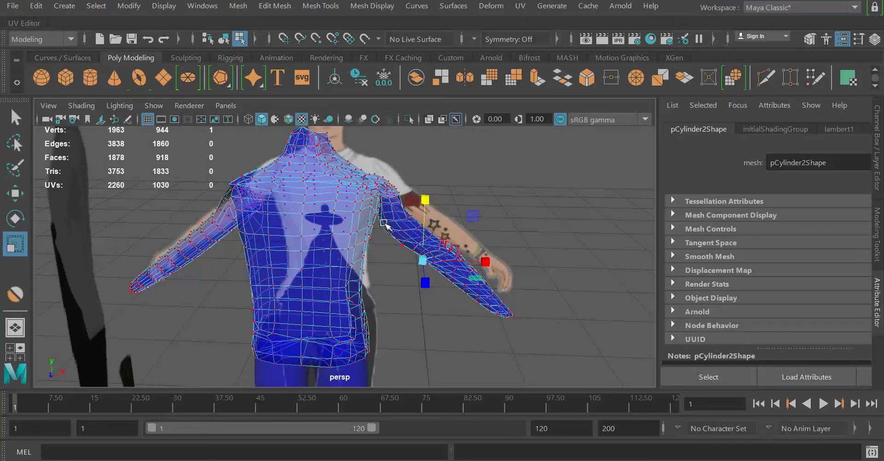
pyautogui.keyDown('alt'); pyautogui.moveTo(391, 192); pyautogui.dragTo(368, 197); pyautogui.keyUp('alt')
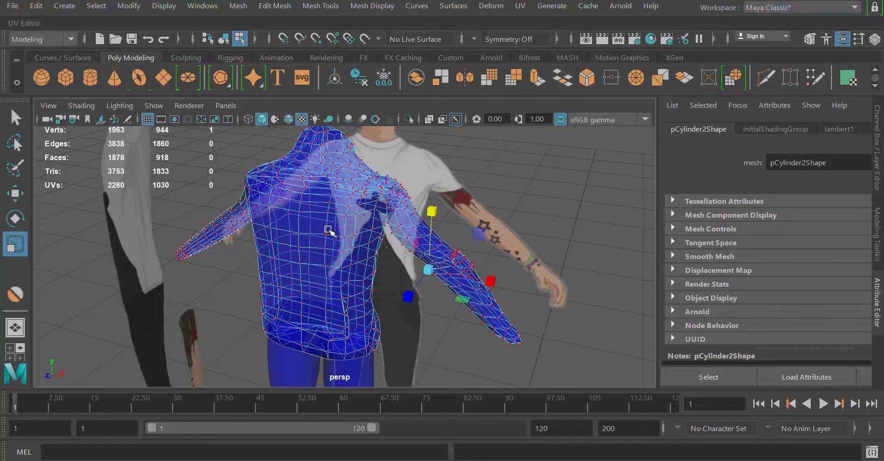
pyautogui.keyDown('alt'); pyautogui.moveTo(330, 232); pyautogui.dragTo(290, 308); pyautogui.keyUp('alt')
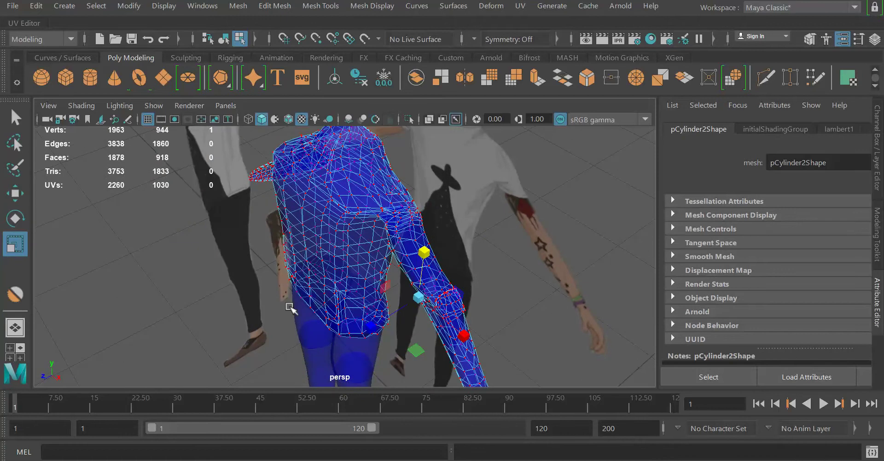
# - Switch vertex editing from the torso to the trousers mesh and select a vertex on its waist edge
pyautogui.click(355, 365)
pyautogui.scroll(-8, 355, 365)
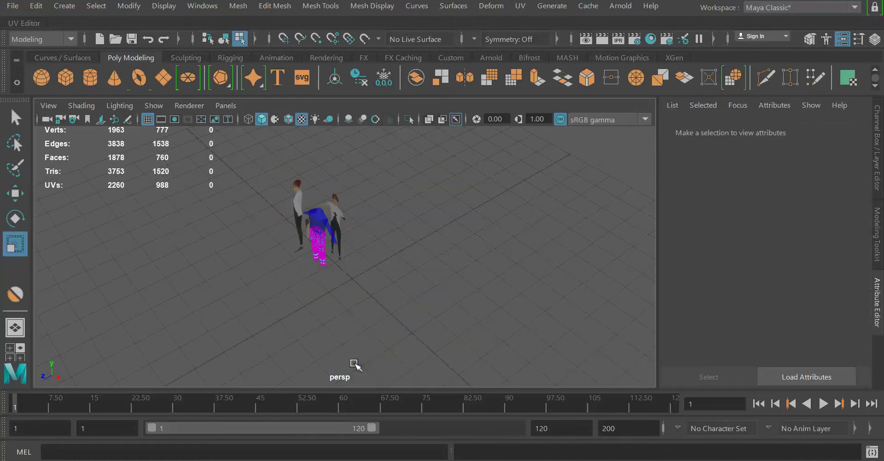
pyautogui.scroll(10, 442, 306)
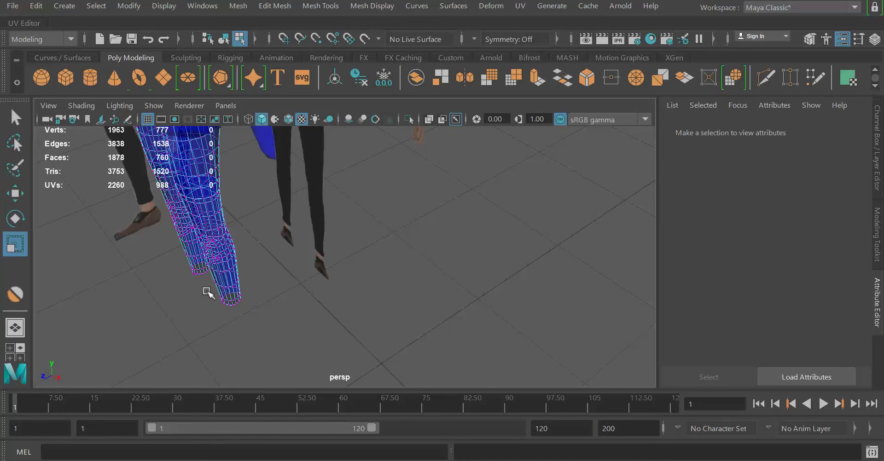
pyautogui.keyDown('alt'); pyautogui.moveTo(199, 279); pyautogui.dragTo(125, 263); pyautogui.keyUp('alt')
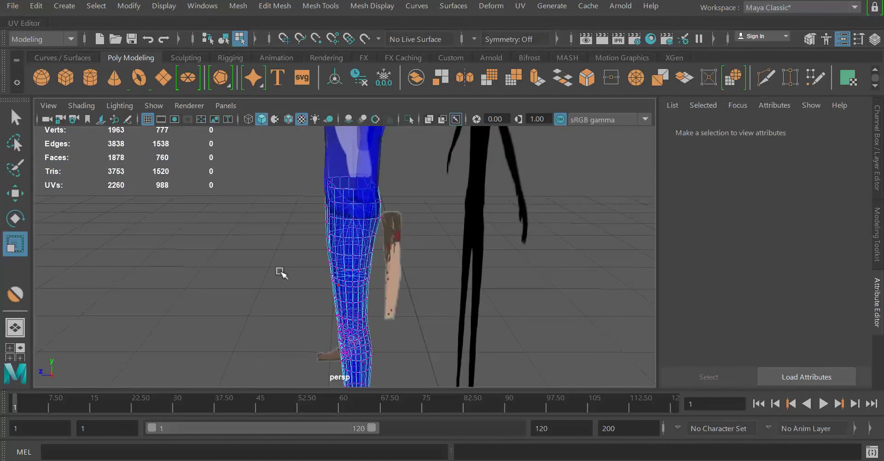
pyautogui.keyDown('alt'); pyautogui.moveTo(280, 273); pyautogui.dragTo(300, 267); pyautogui.keyUp('alt')
pyautogui.click(278, 216)
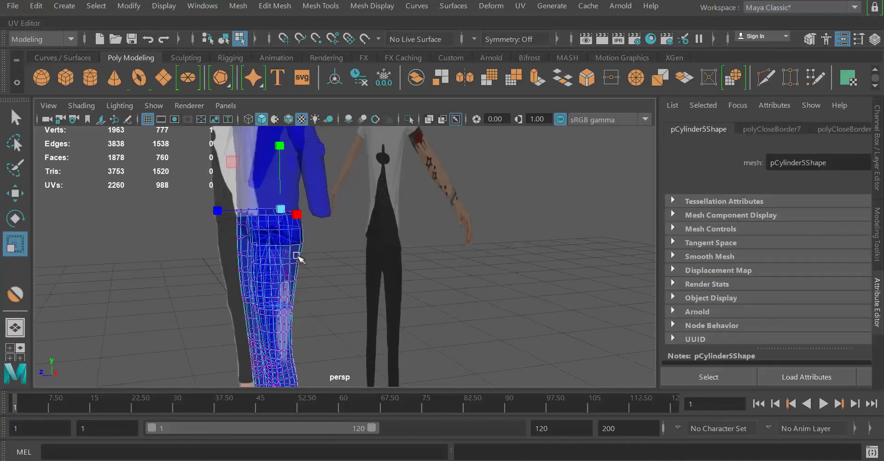
pyautogui.keyDown('alt'); pyautogui.moveTo(421, 266); pyautogui.dragTo(396, 255); pyautogui.keyUp('alt')
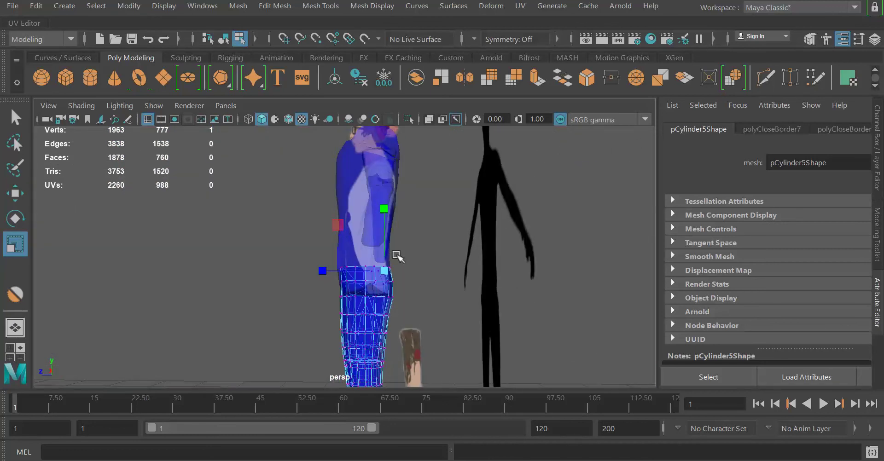